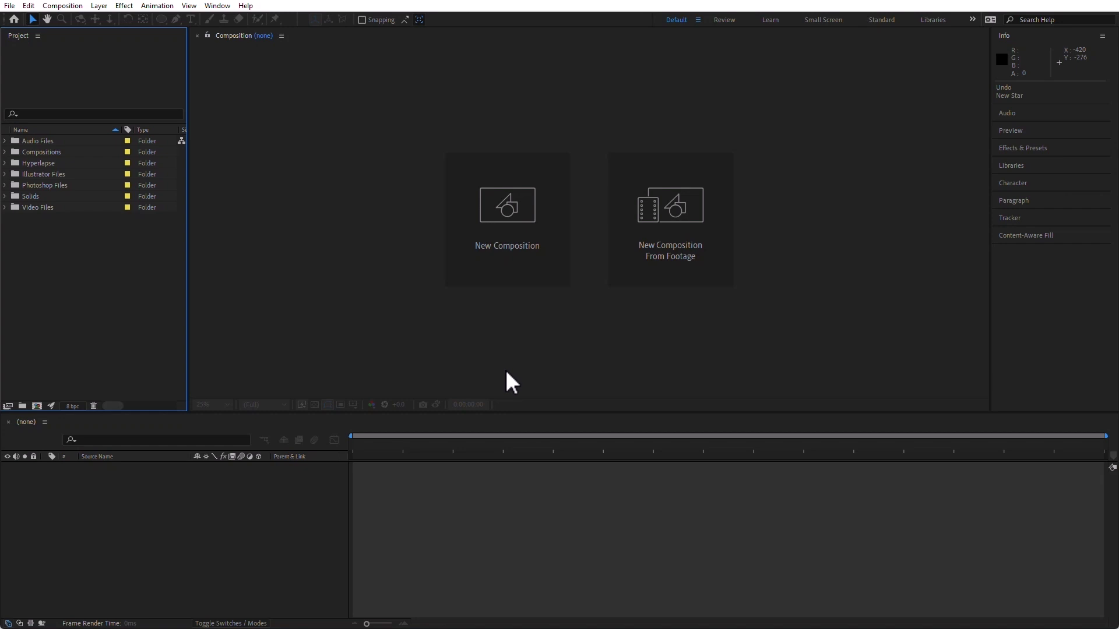
Step: Create a new composition with the HD 1920x1080, 29.97 fps preset and a duration of 0;00;30;05
key("ctrl+n")
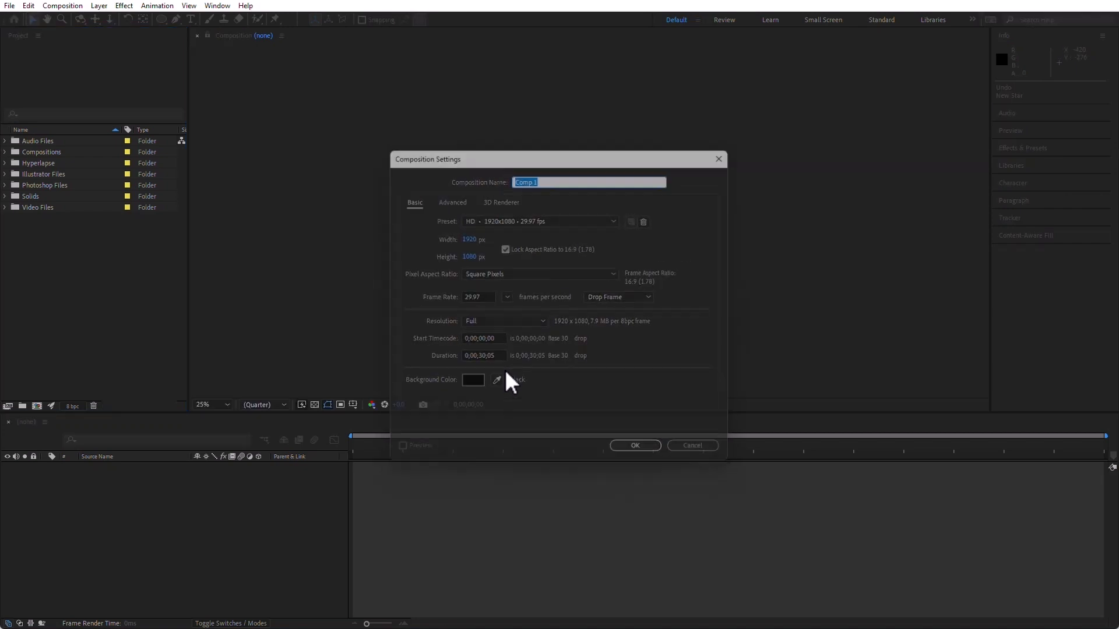
key("Return")
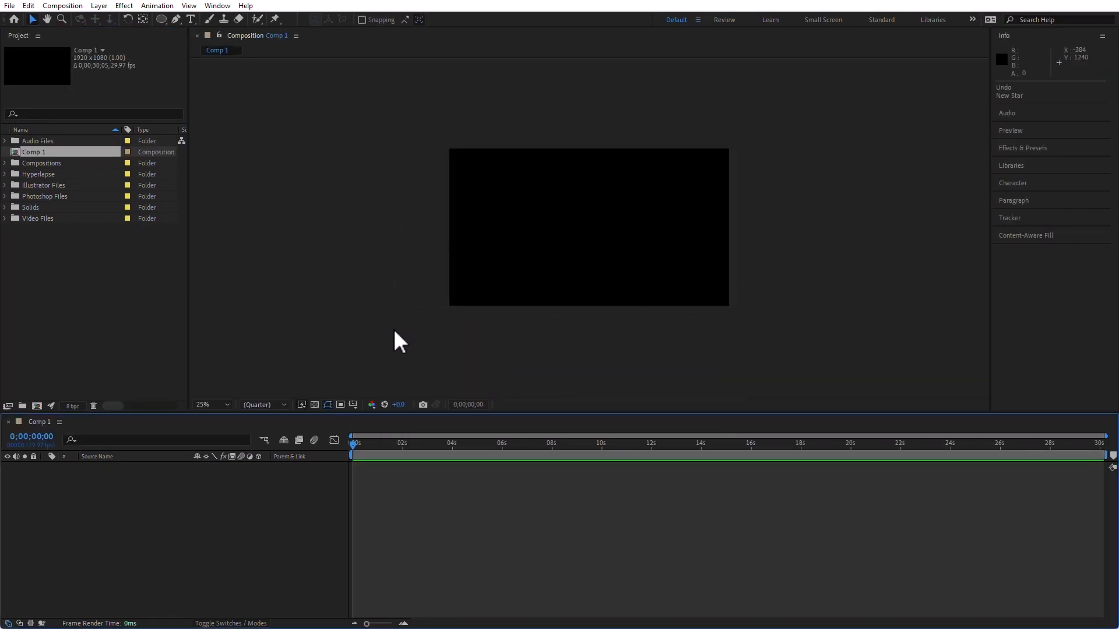
Step: Draw a paragraph text box with the Type tool covering most of the composition frame
left_click(190, 19)
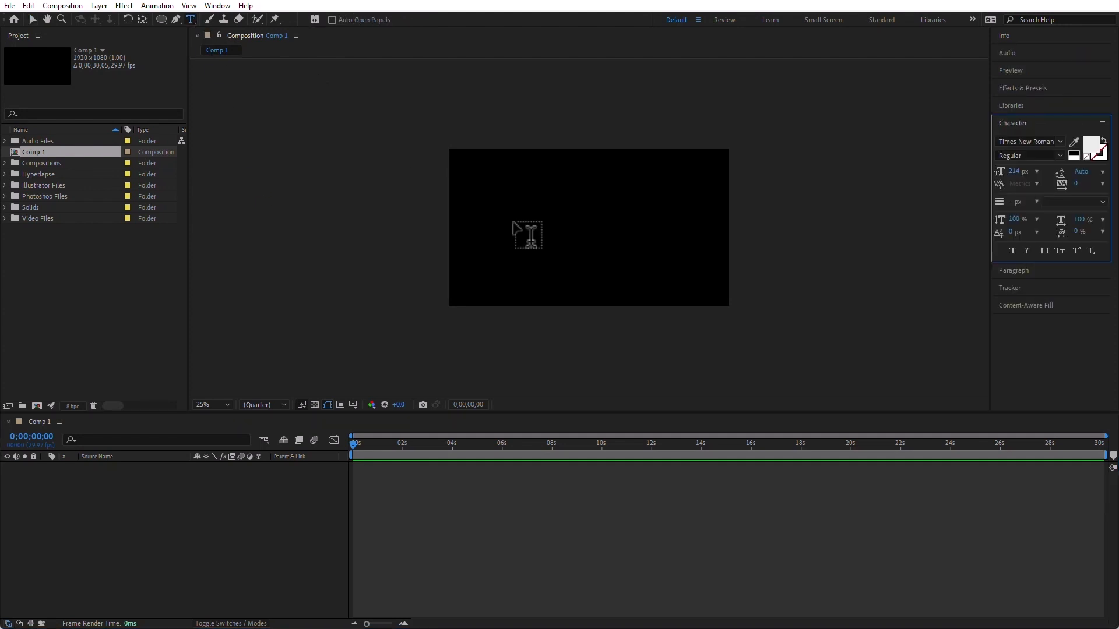
left_click(497, 216)
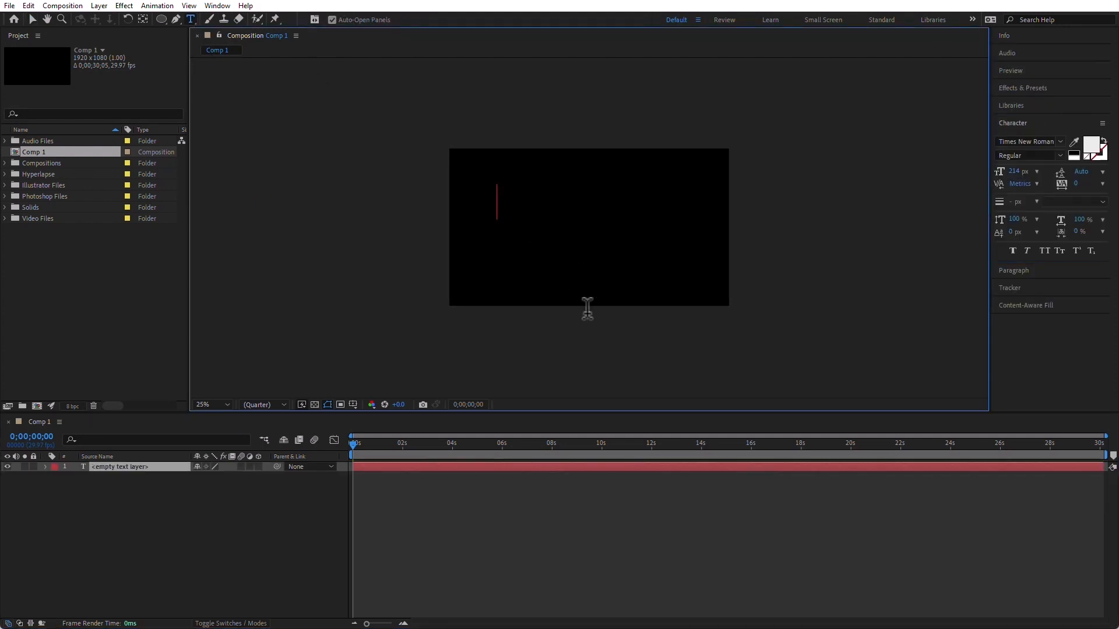
key("Escape")
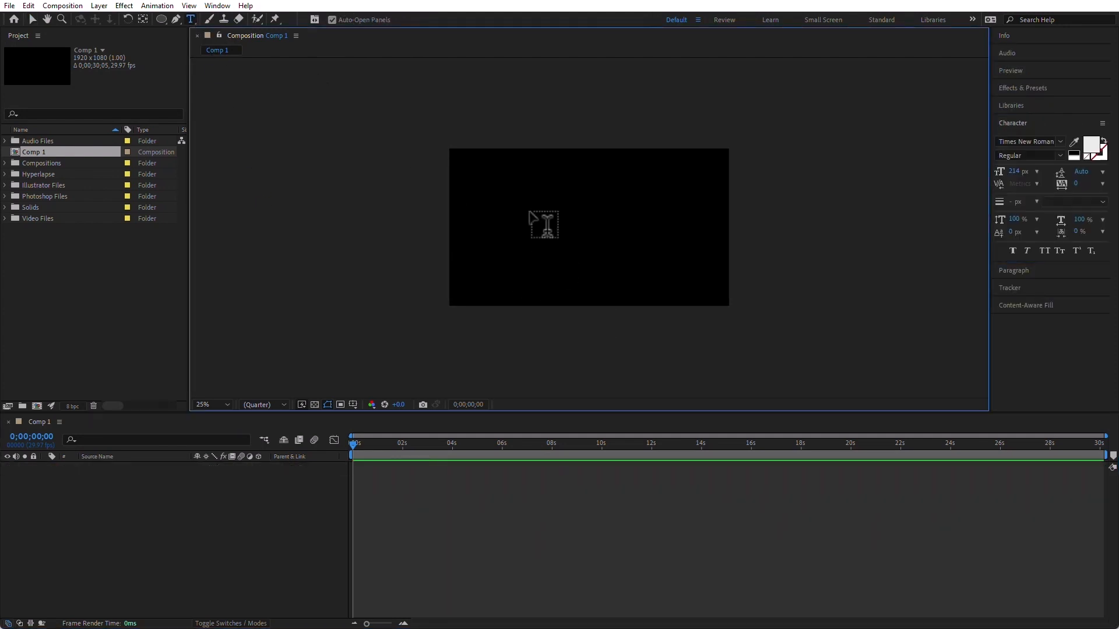
left_click_drag(486, 175, 685, 276)
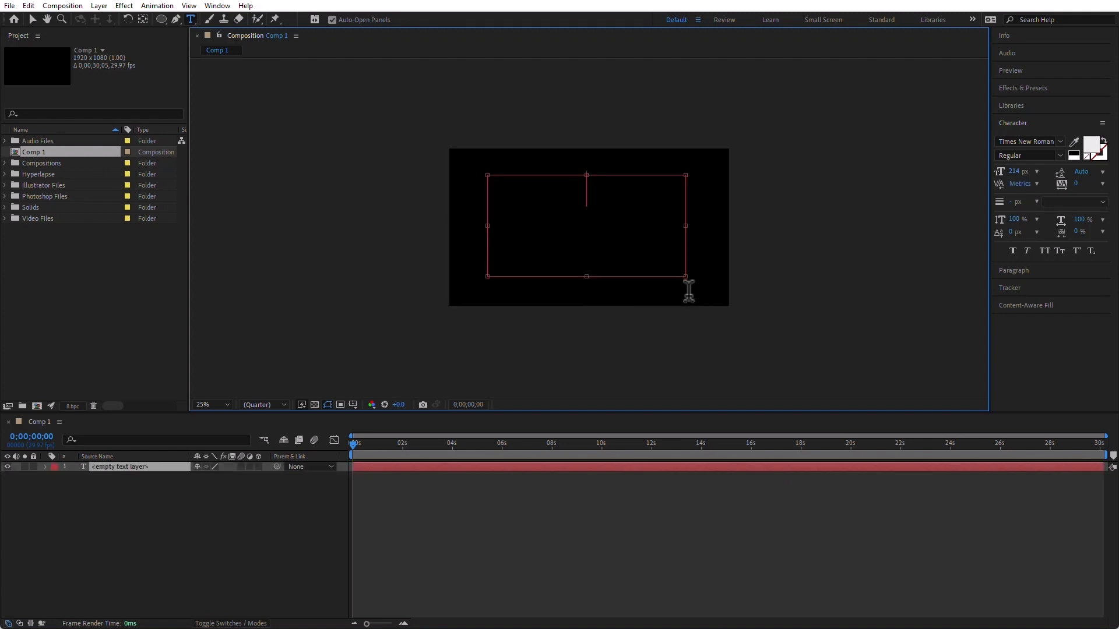
Step: Left-align the paragraph text and enter "First Line" and "Second Line" on two separate lines
left_click(1046, 271)
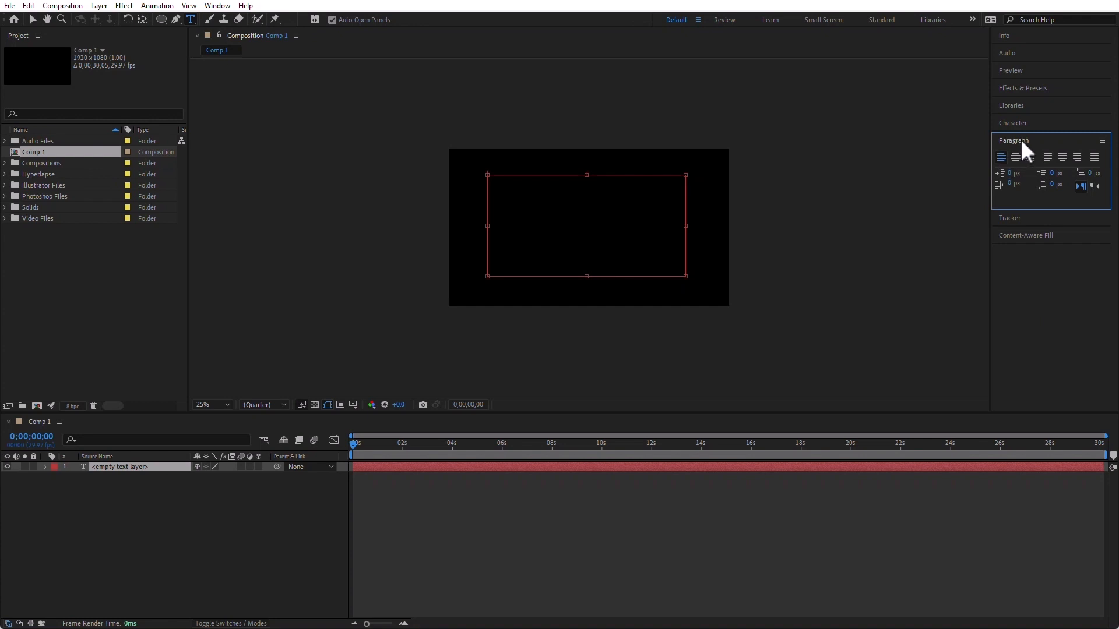
left_click(521, 199)
type("First Line")
key("Return")
type("S")
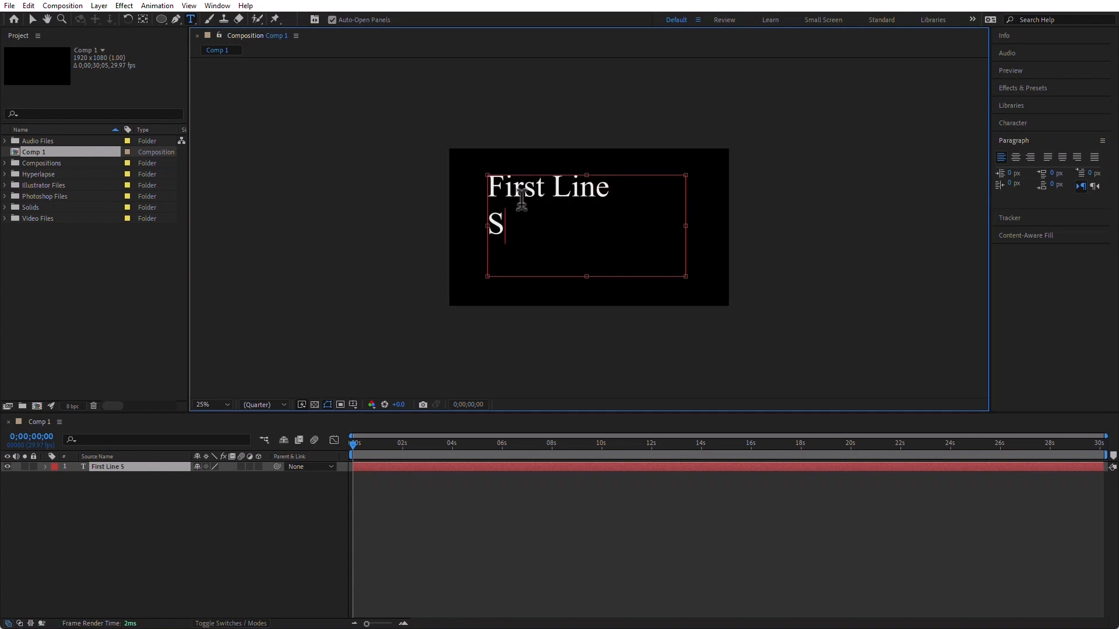
type("econd Line")
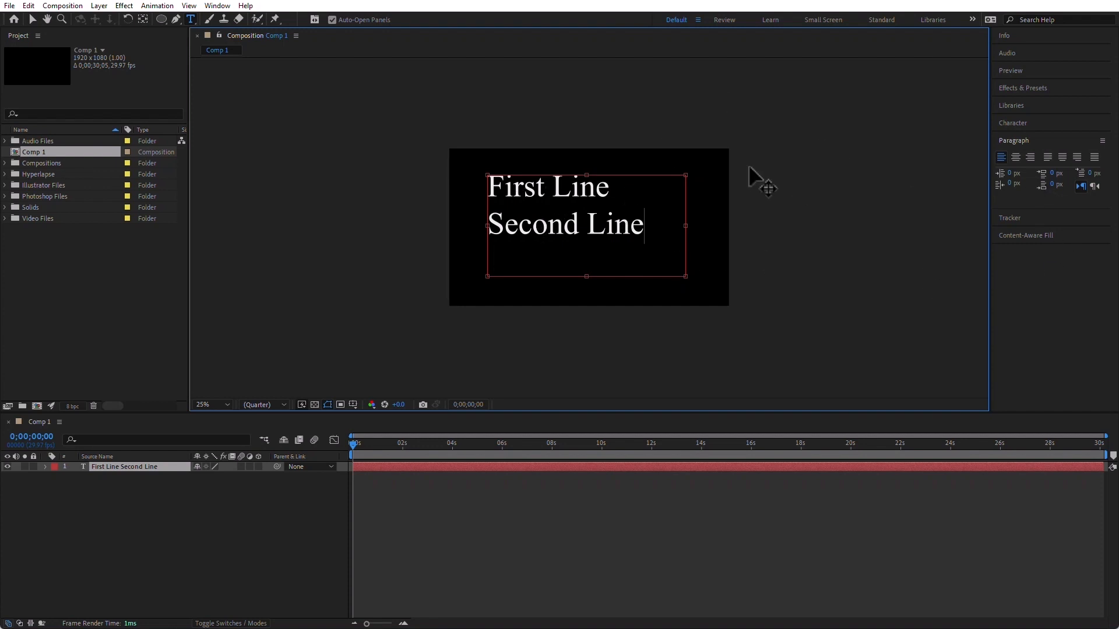
left_click(1030, 125)
left_click(1022, 270)
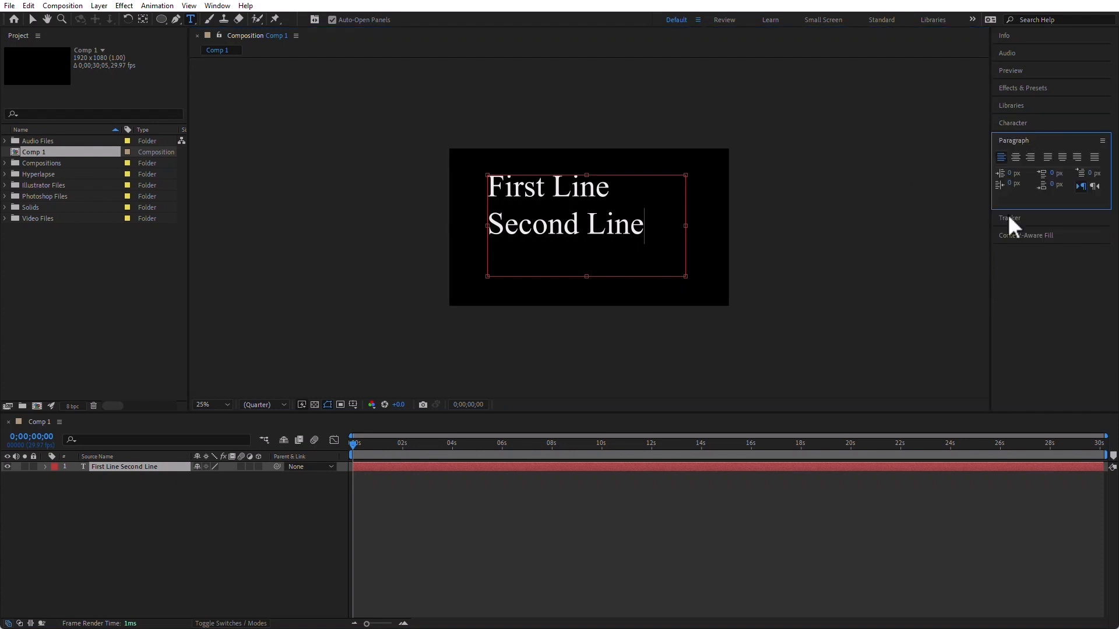
left_click(1020, 121)
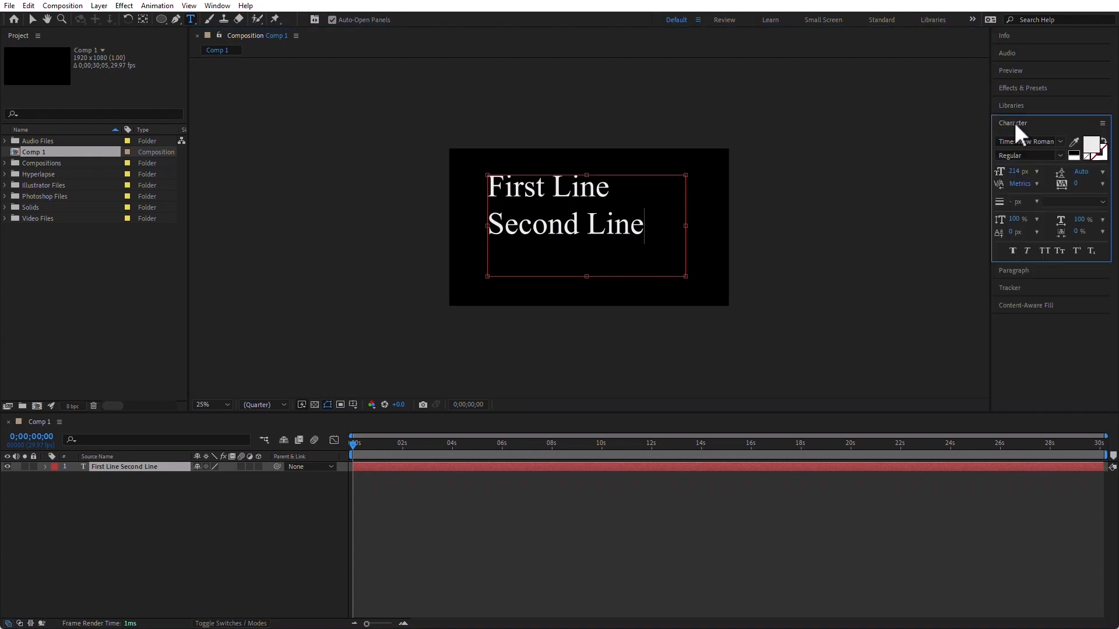
left_click(1024, 270)
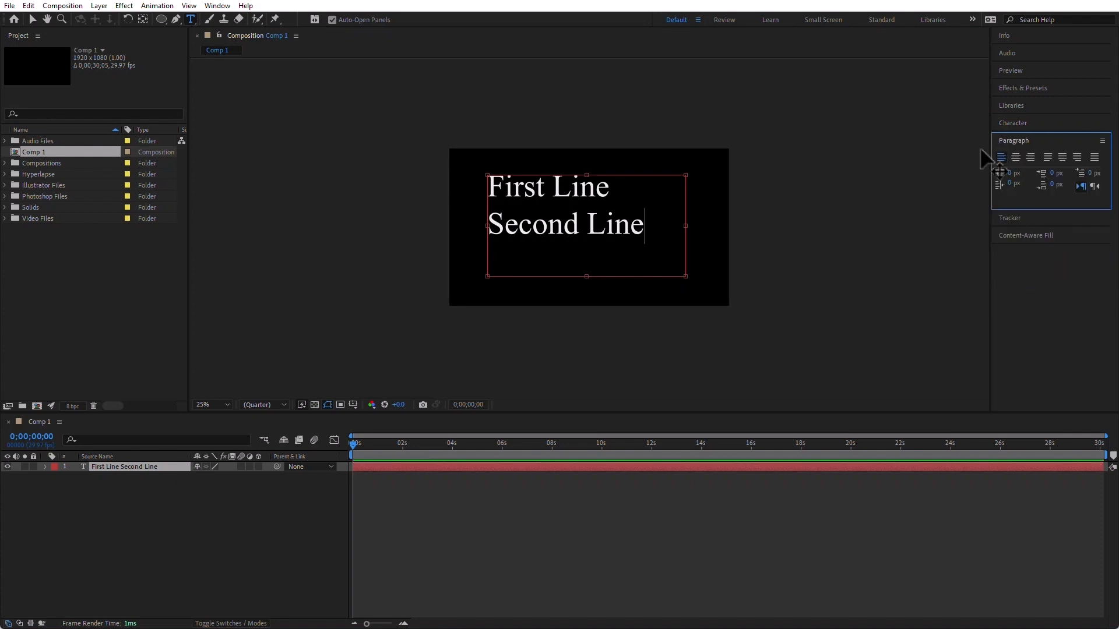
Step: Switch to the Text workspace
left_click(972, 18)
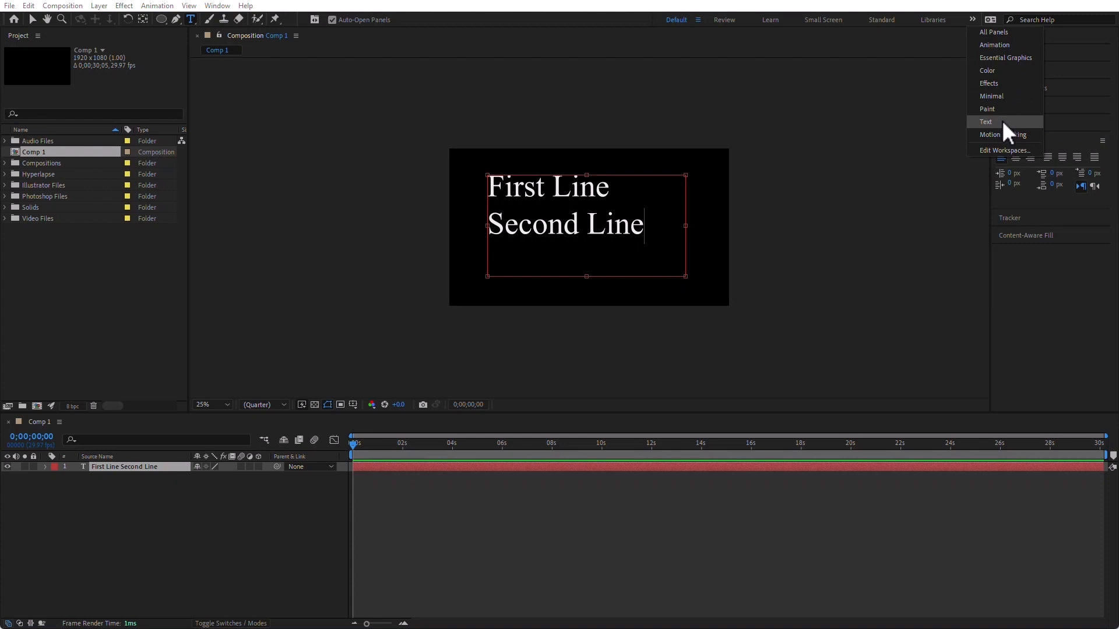
left_click(219, 6)
left_click(219, 5)
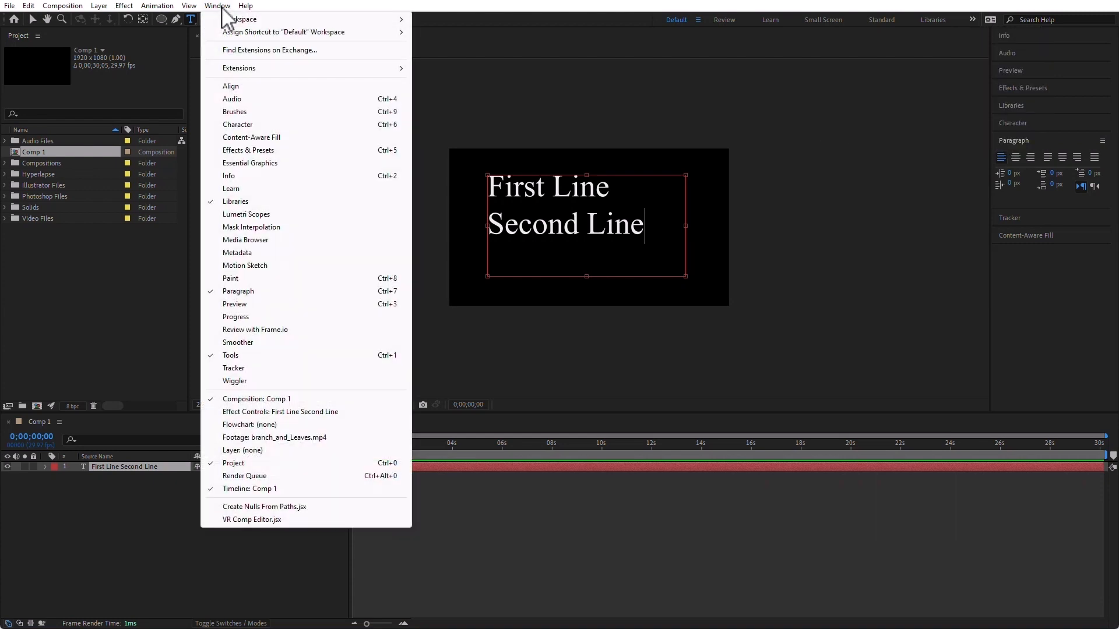
mouse_move(233, 20)
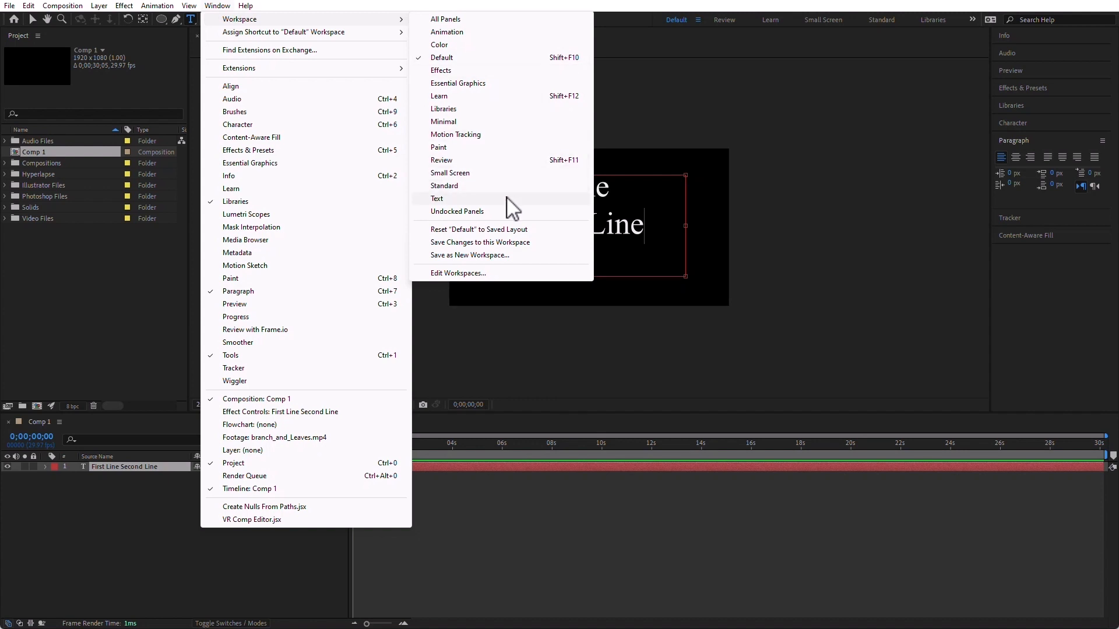
left_click(973, 20)
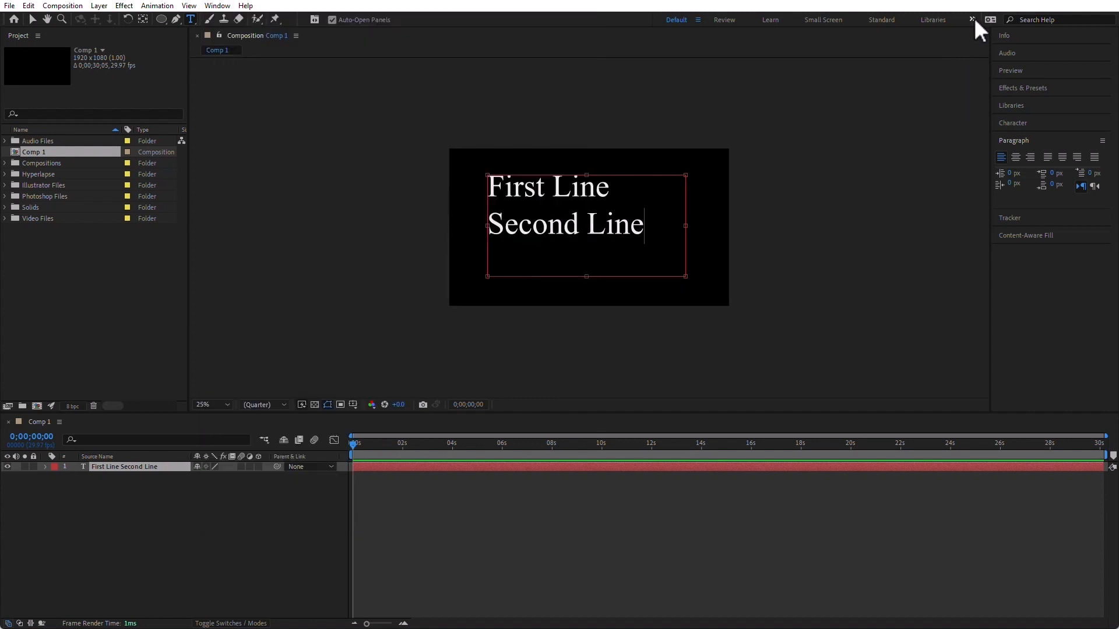
left_click(973, 19)
left_click(1019, 118)
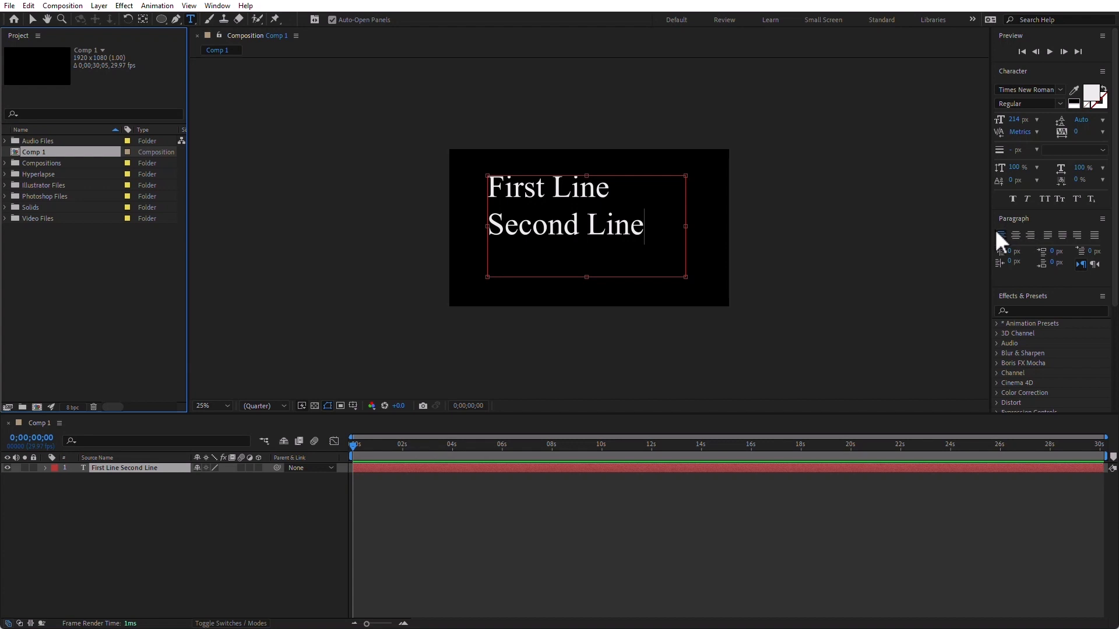
left_click(219, 7)
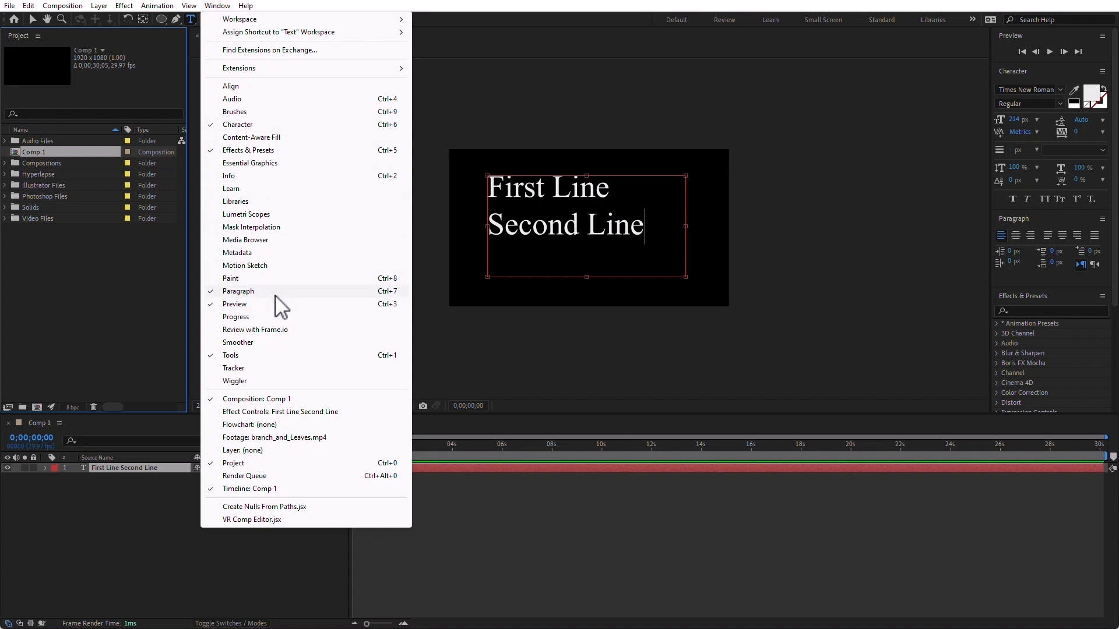
left_click(774, 311)
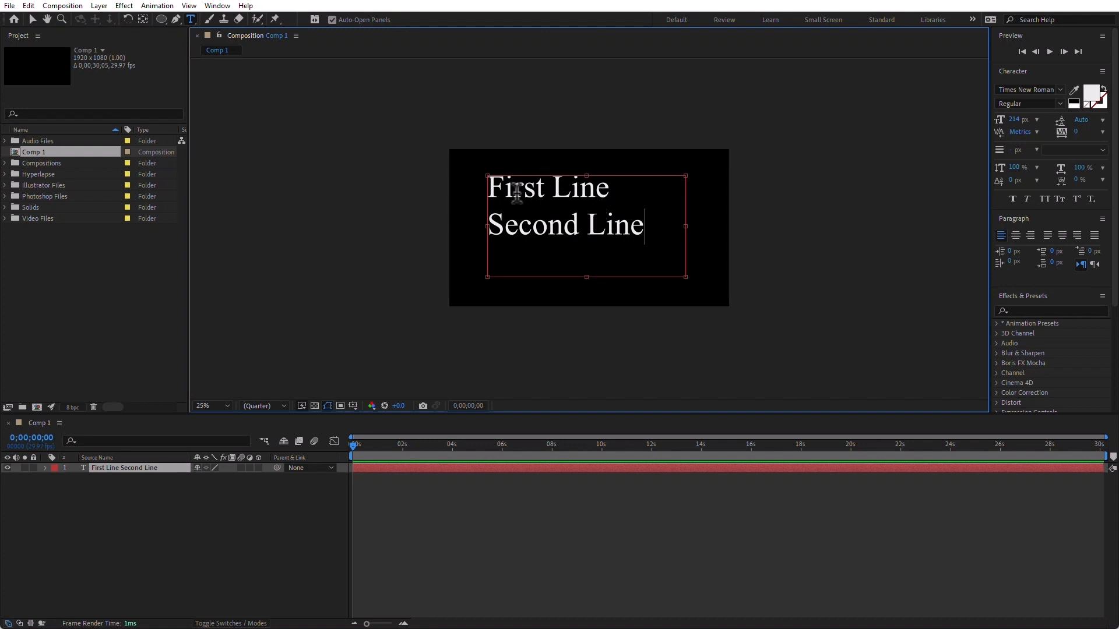
Step: Set the font of the word "First" to Verdana
left_click(1062, 89)
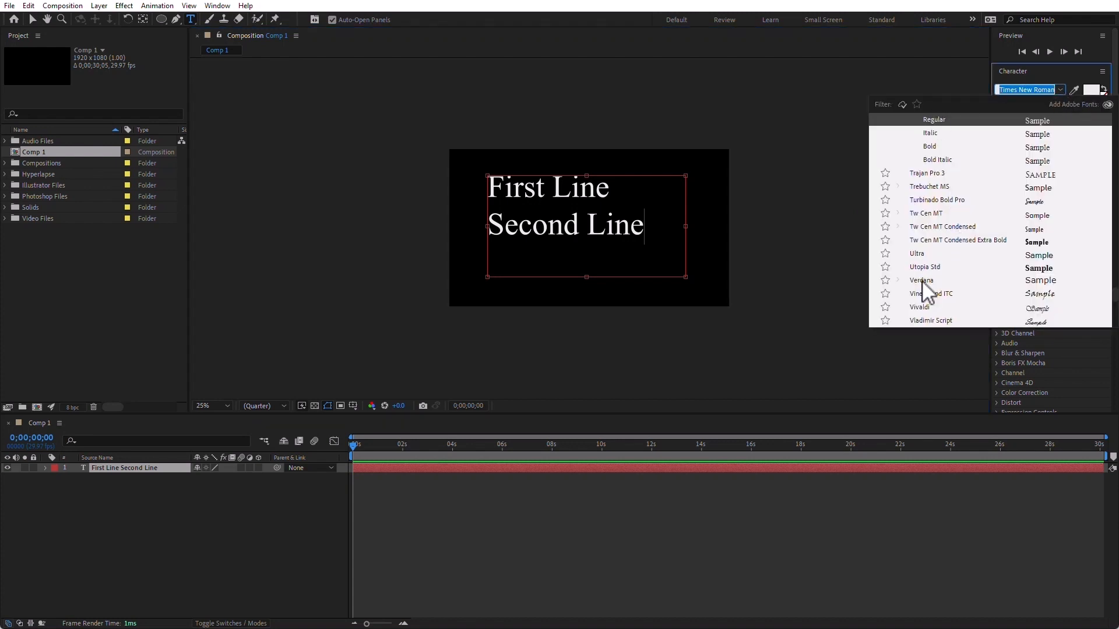
key("Escape")
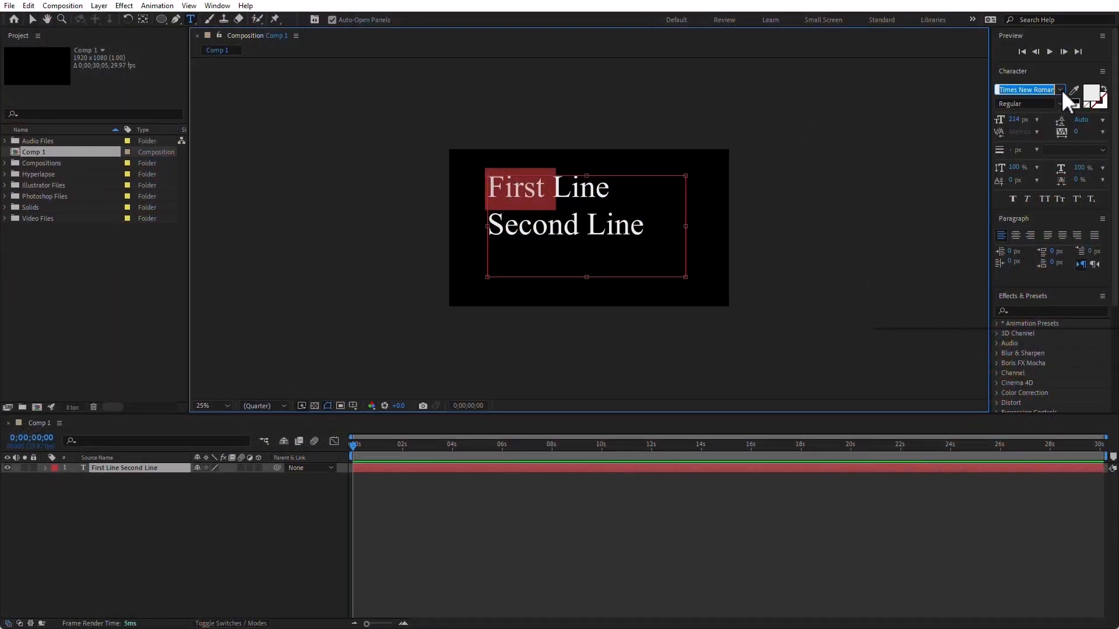
left_click(1060, 89)
type("Verdana")
key("Return")
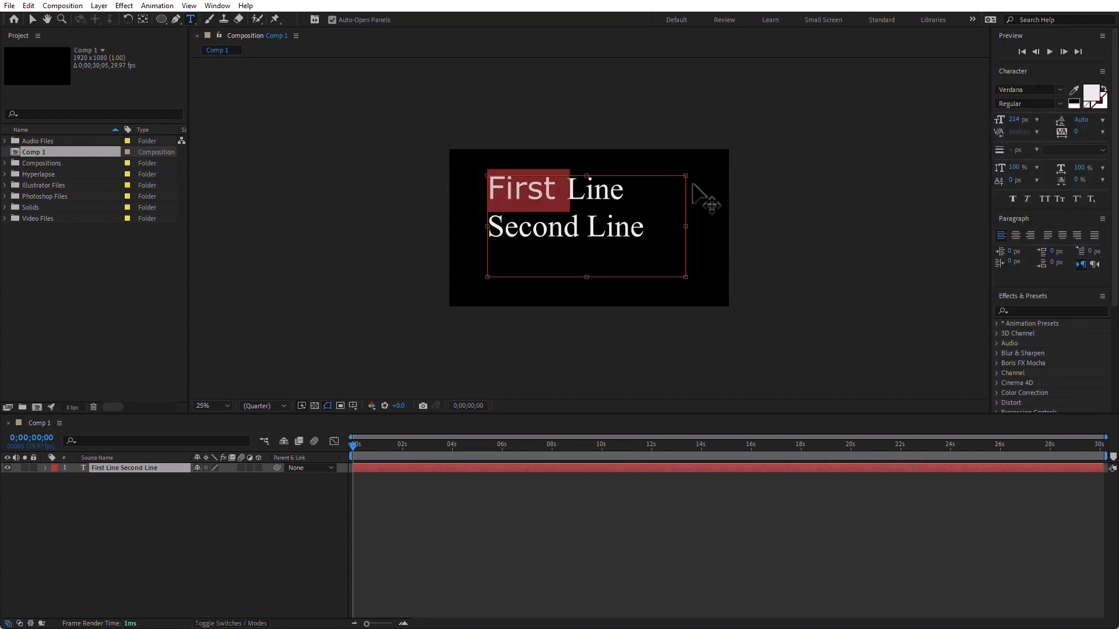
Step: Select both lines of text, change their font to Sitka and finish editing the text
left_click(652, 228, "shift")
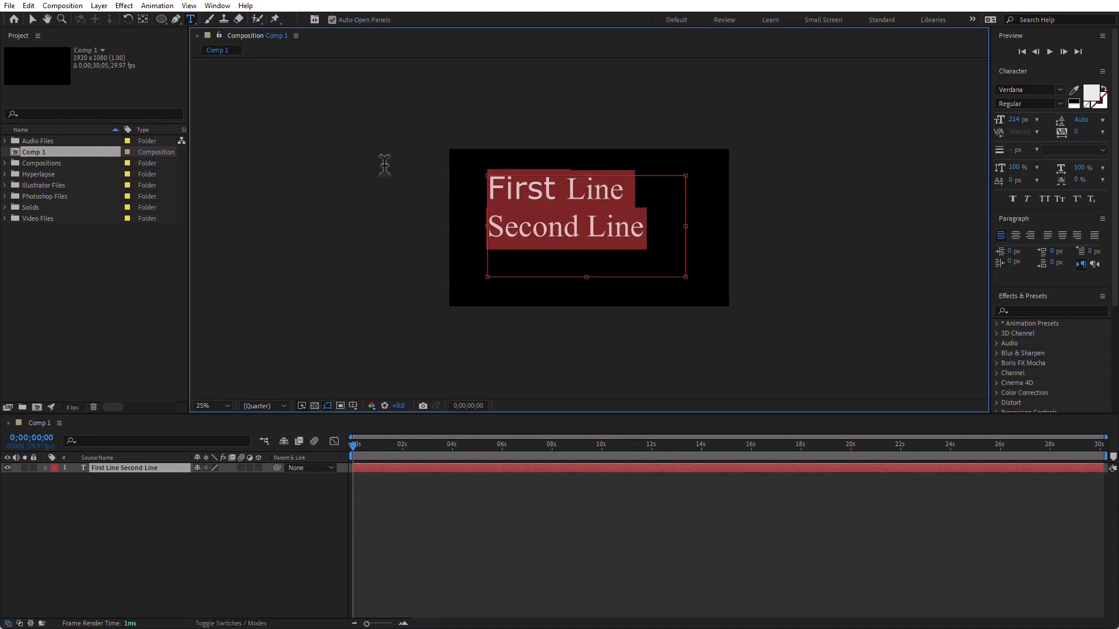
left_click(1059, 89)
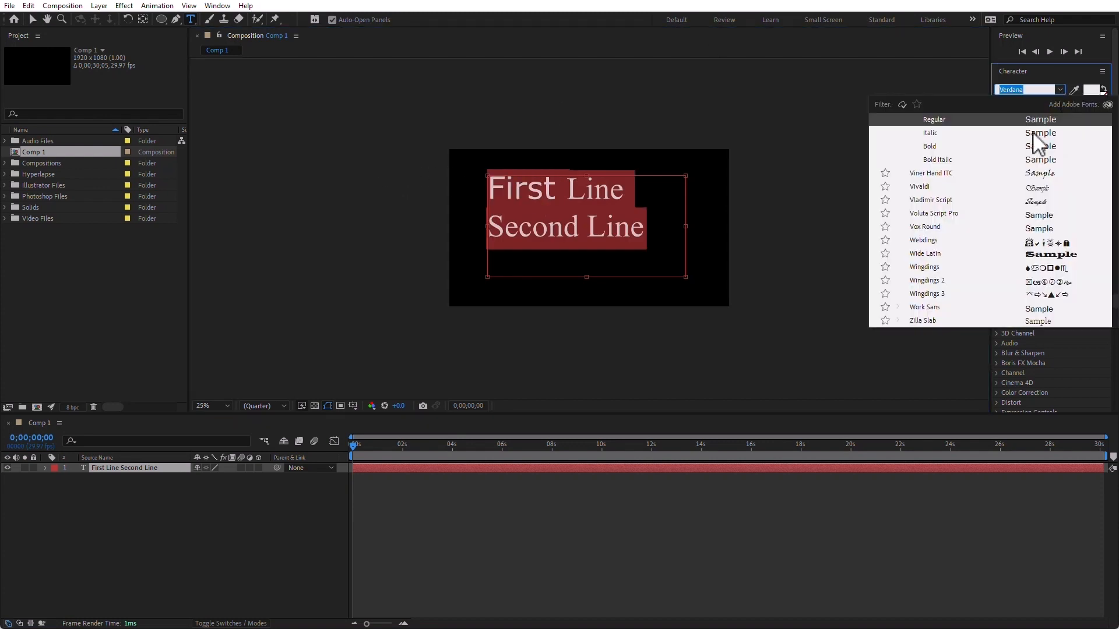
scroll(964, 233, "up", 10)
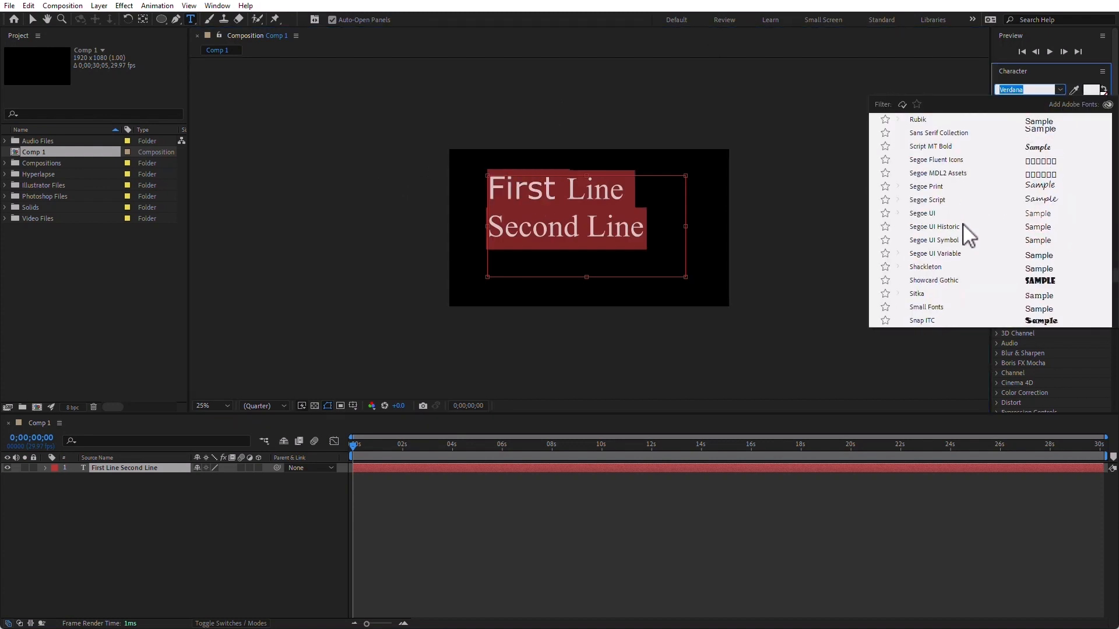
left_click(922, 294)
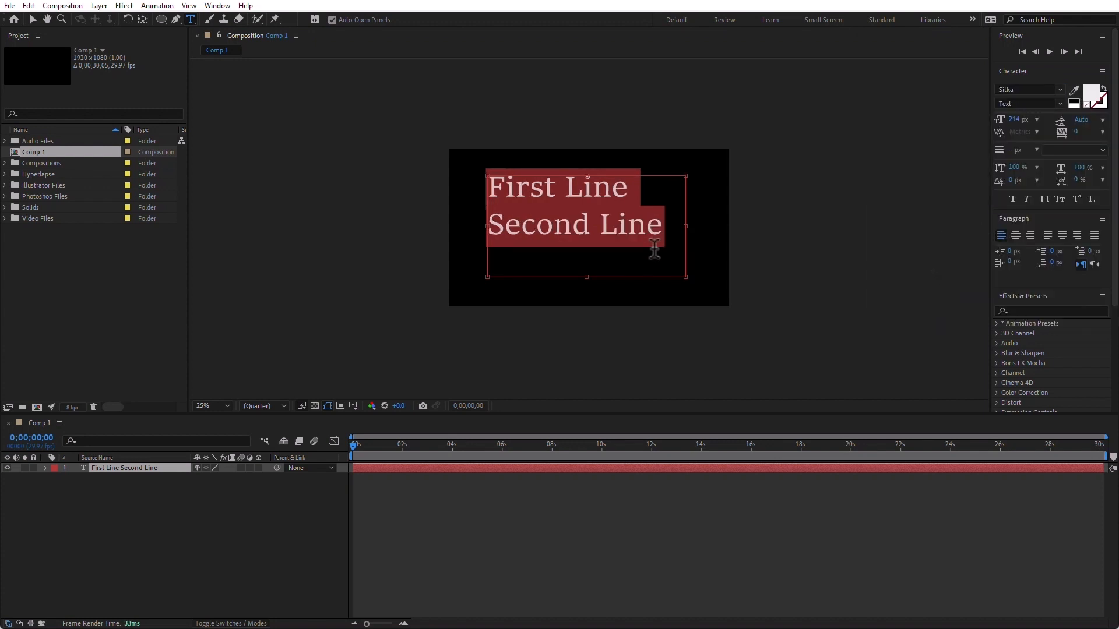
left_click(112, 550)
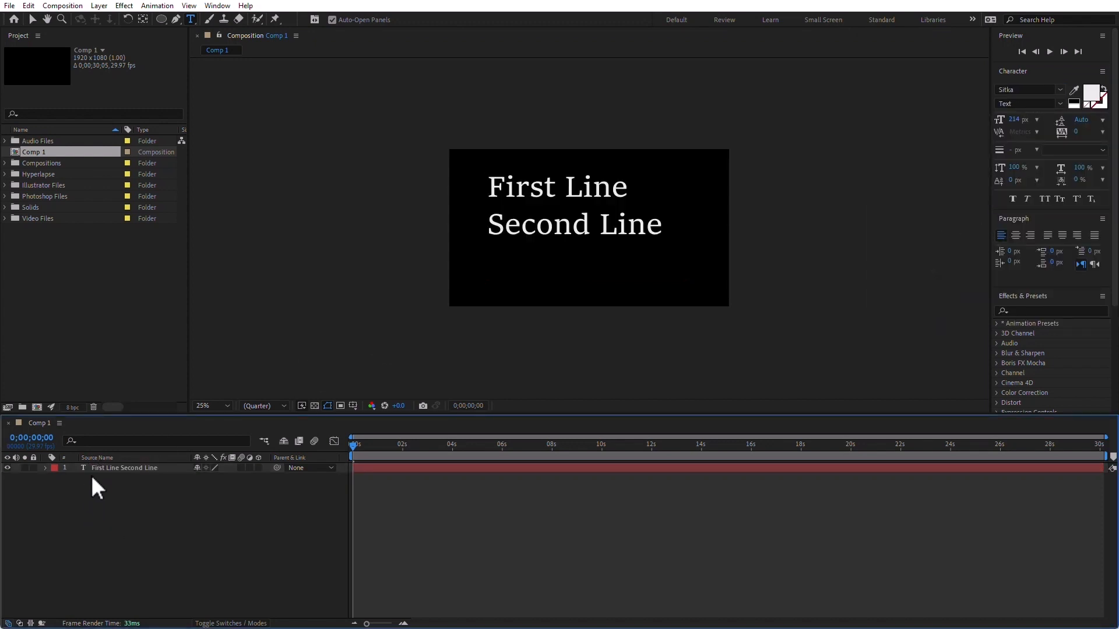
Step: Select all the text in the layer and set its Sitka style to Subheading Bold Italic
double_click(111, 465)
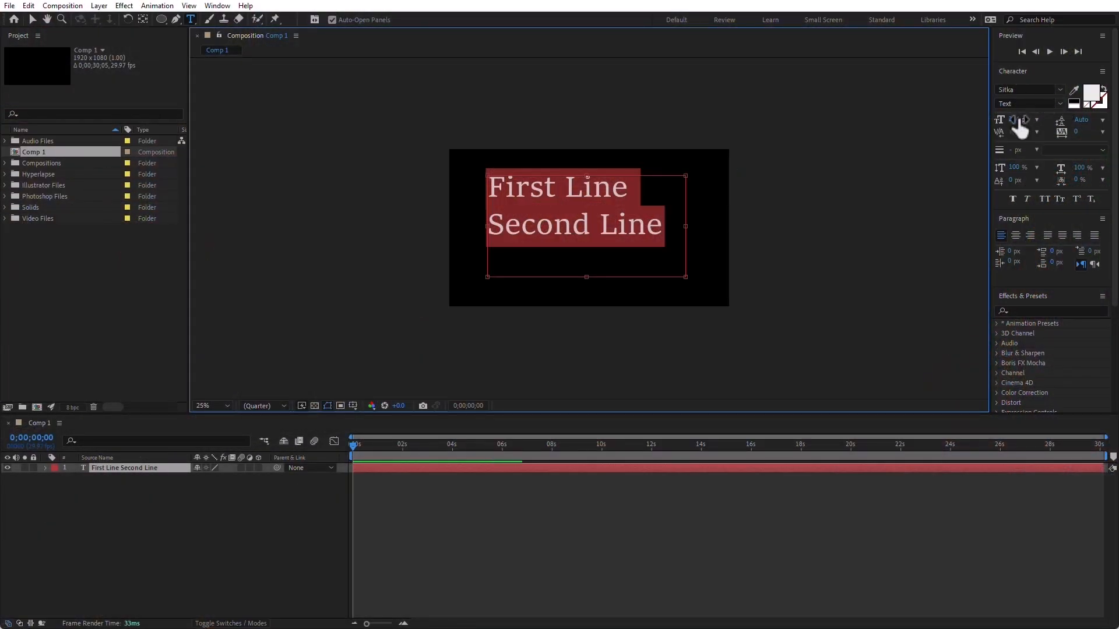
left_click(1060, 90)
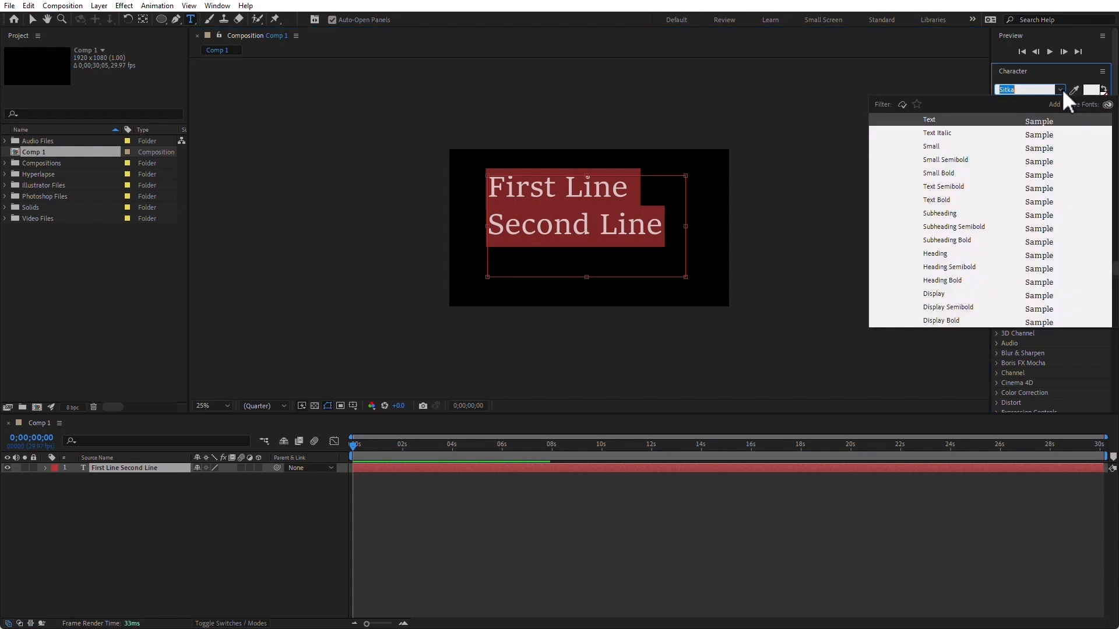
left_click(953, 133)
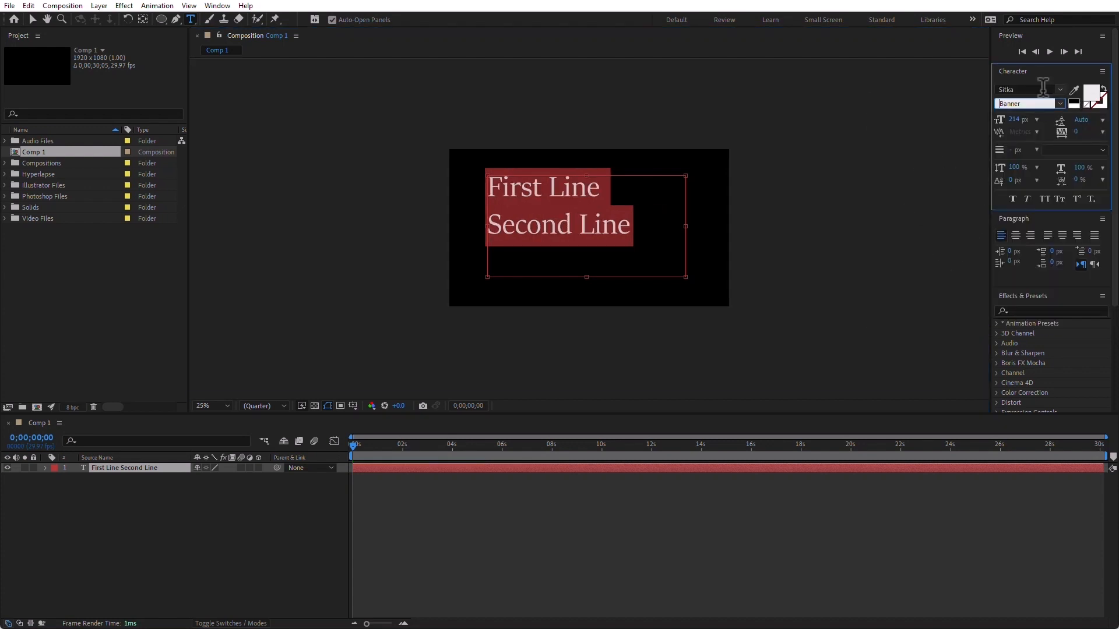
left_click(1060, 89)
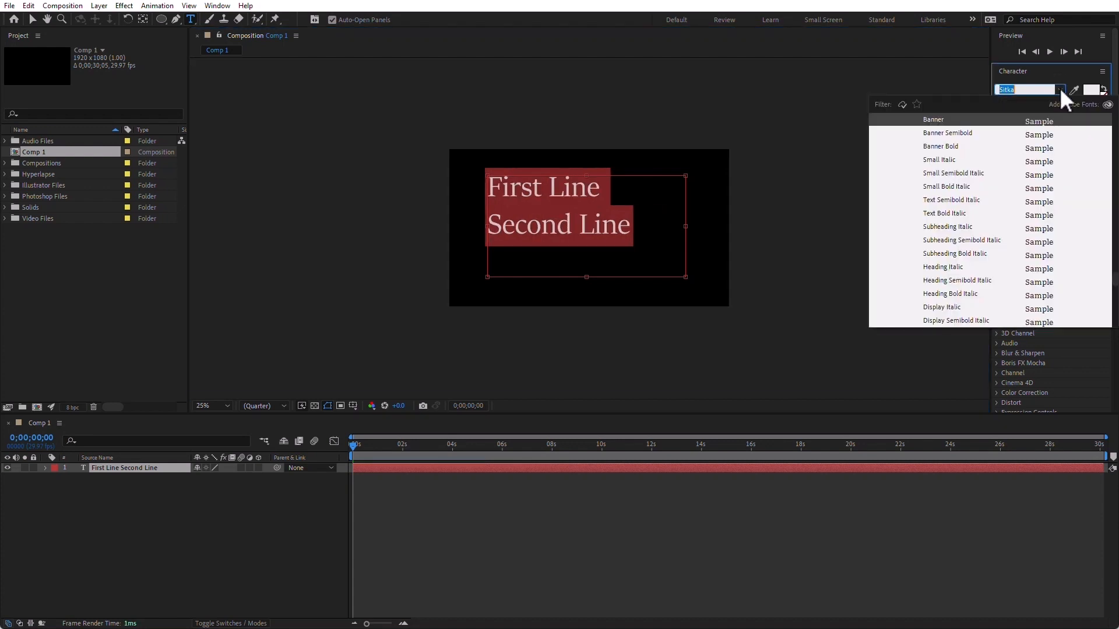
left_click(944, 256)
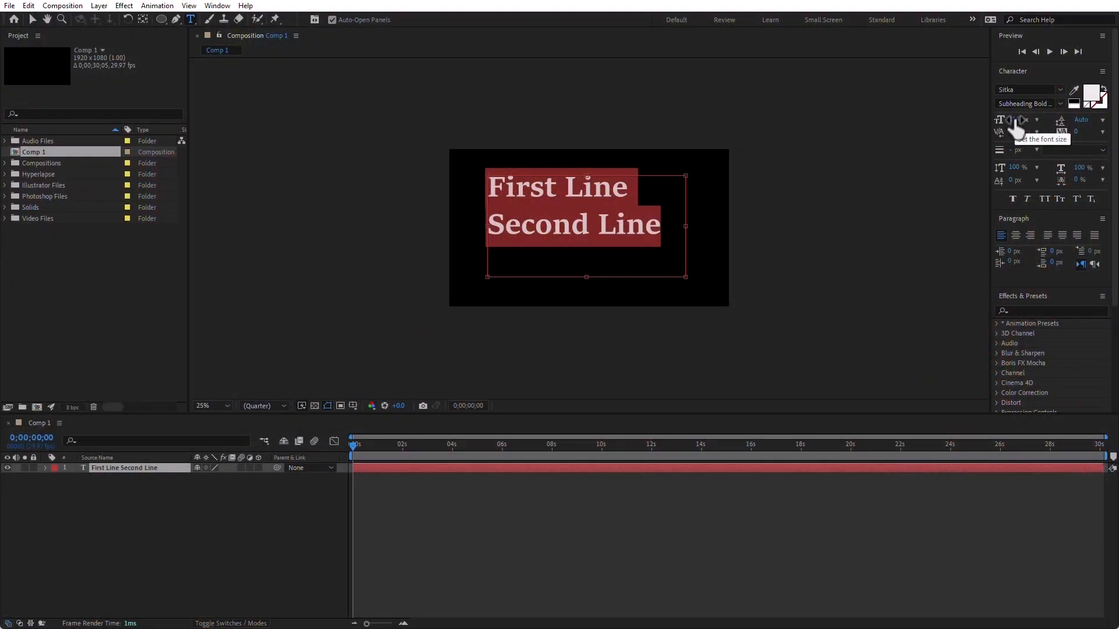
Step: Reduce the font size of the selected text to 190 px
mouse_move(1015, 129)
left_mouse_down()
mouse_move(924, 130)
mouse_move(1096, 131)
mouse_move(991, 144)
mouse_move(1028, 139)
left_mouse_up()
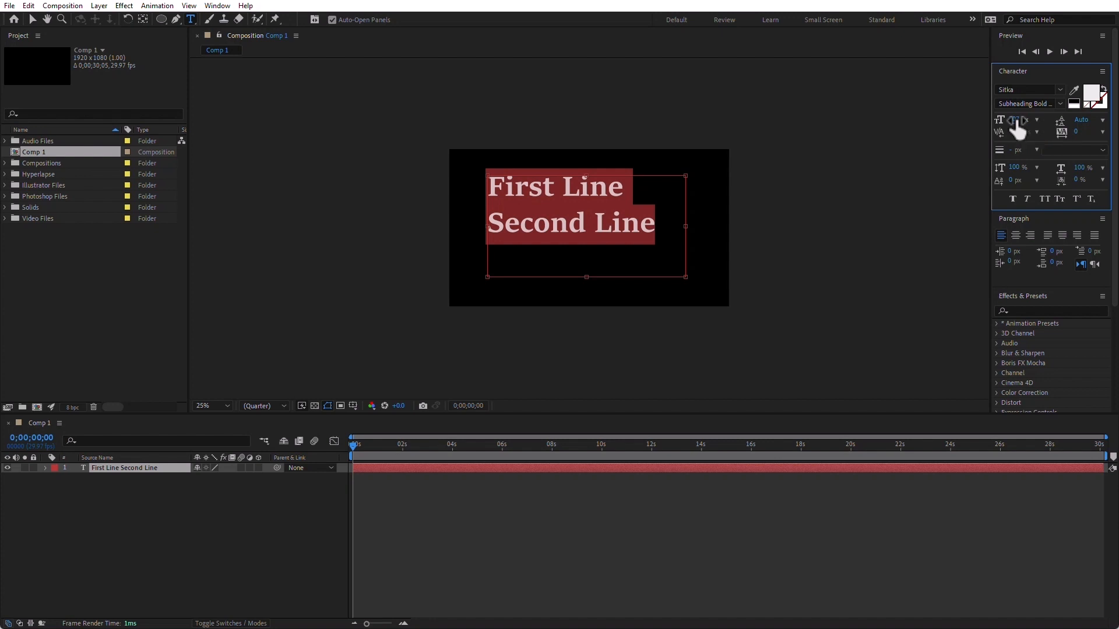
mouse_move(1017, 129)
left_mouse_down()
mouse_move(961, 129)
mouse_move(1028, 128)
mouse_move(968, 129)
mouse_move(1012, 129)
left_mouse_up()
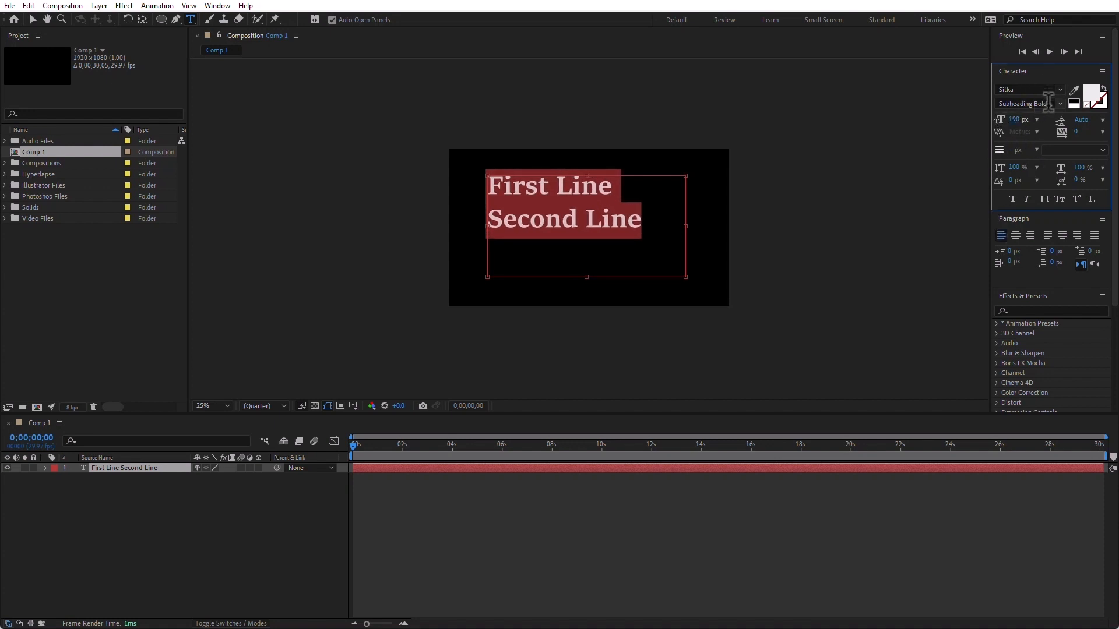
Step: Change the fill color of the selected two lines of text to bright green
left_click(1091, 92)
left_click(583, 342)
left_click(558, 266)
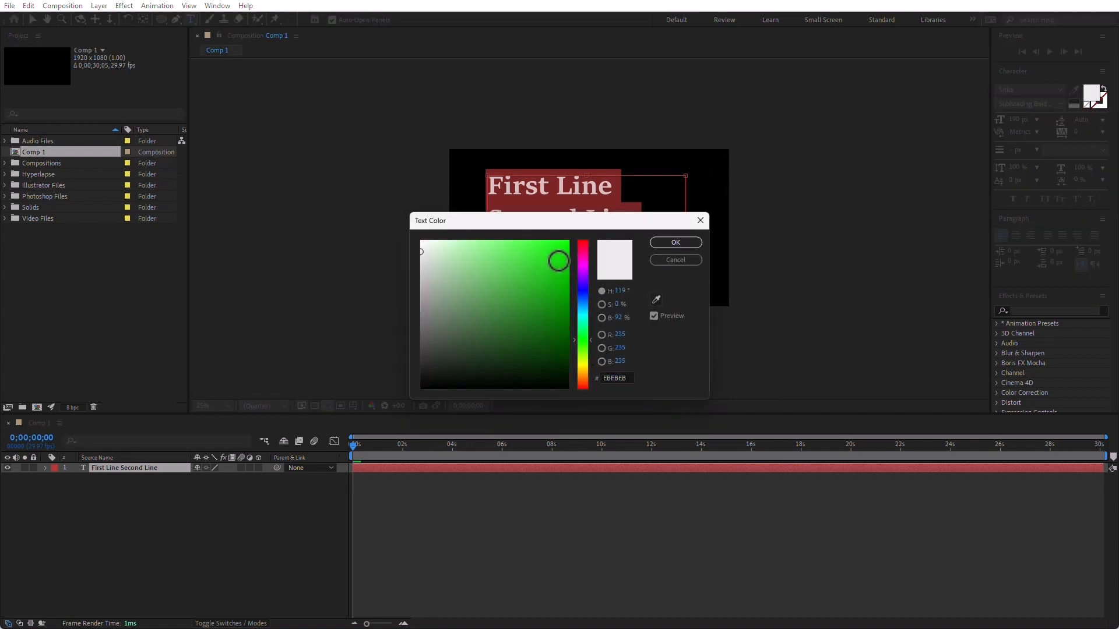
left_click(679, 242)
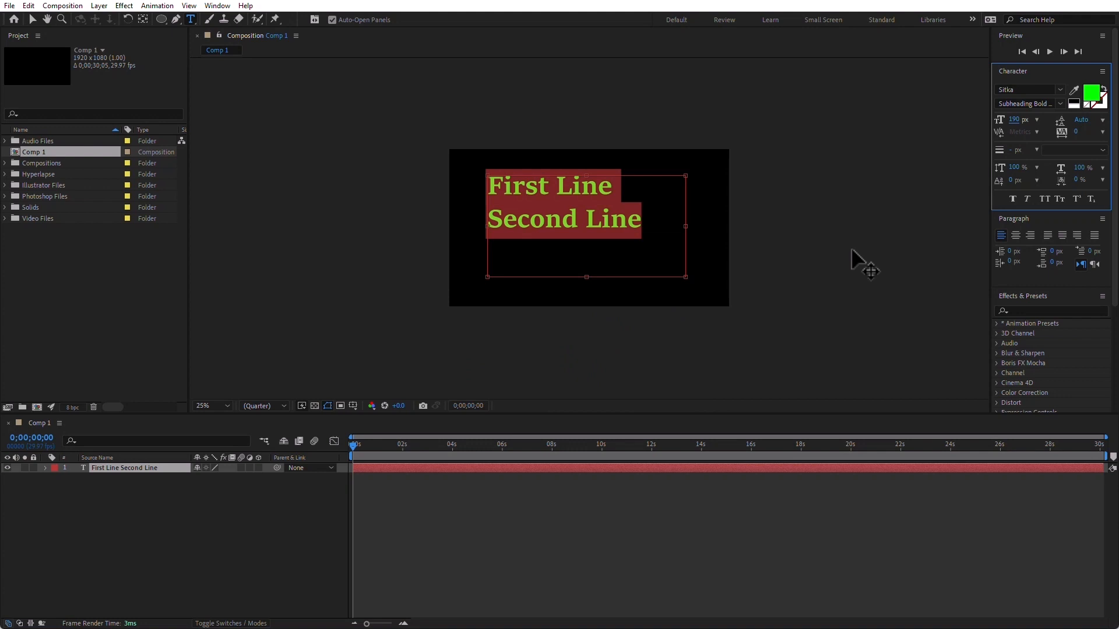
Step: Add a red FF0000 stroke to the selected text, set its width to 10 px and finish editing
left_click(1099, 103)
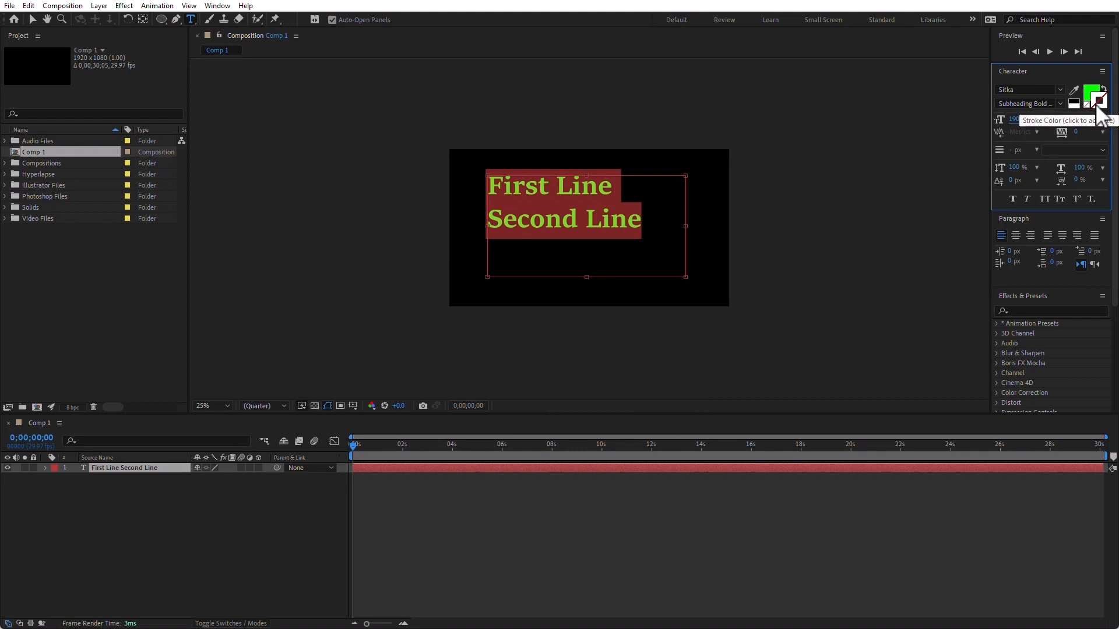
left_click(1099, 102)
mouse_move(558, 260)
left_mouse_down()
mouse_move(545, 252)
mouse_move(667, 222)
left_mouse_up()
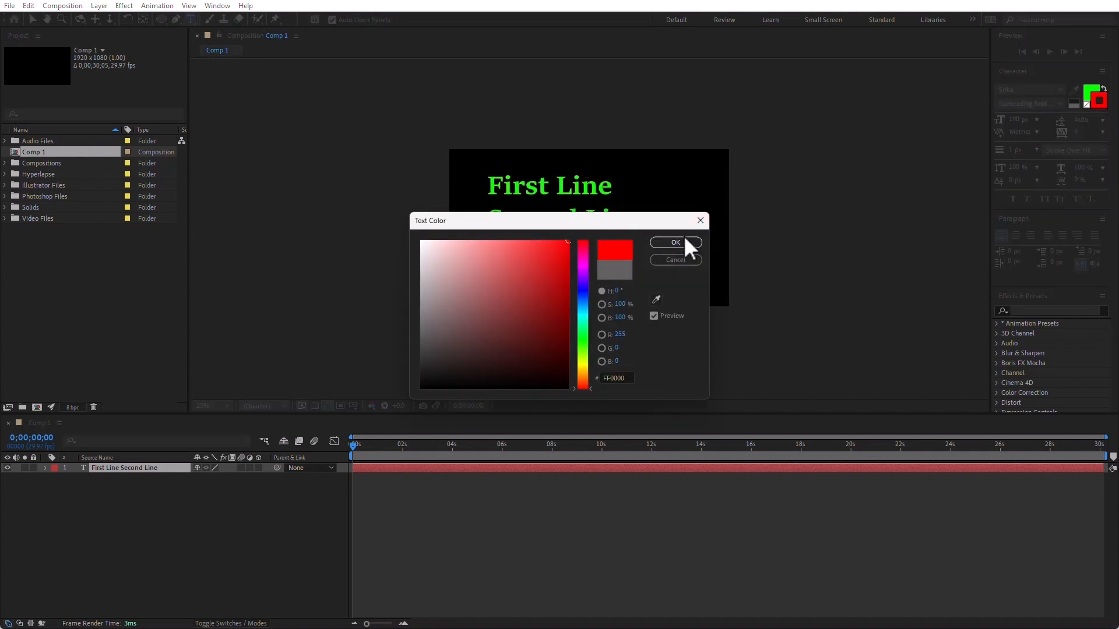
left_click(675, 243)
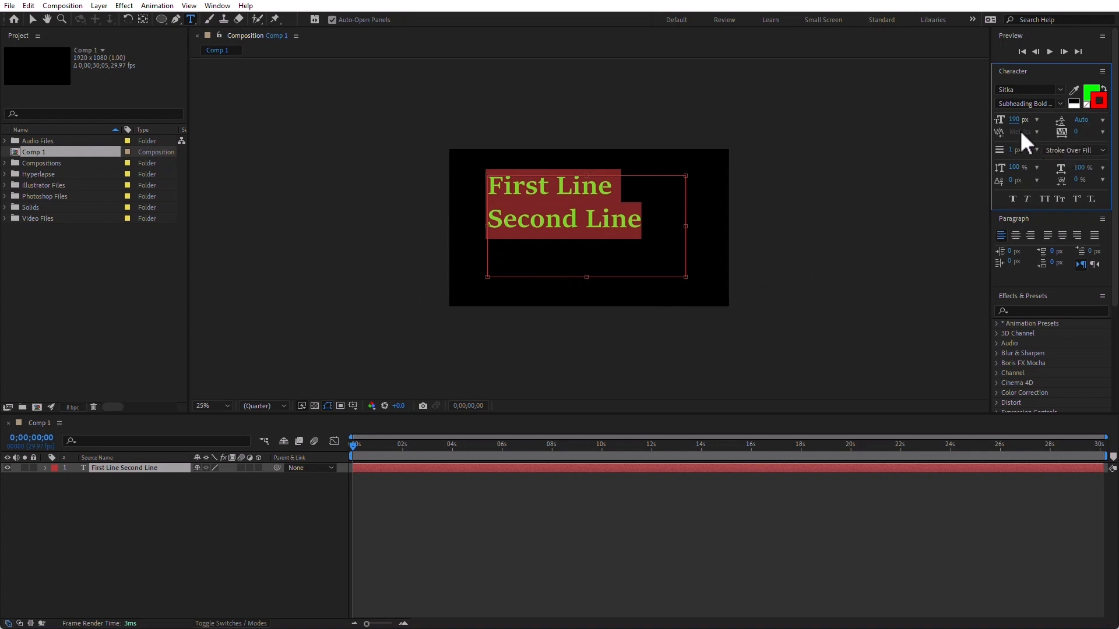
left_click_drag(1013, 153, 1019, 150)
left_click(595, 513)
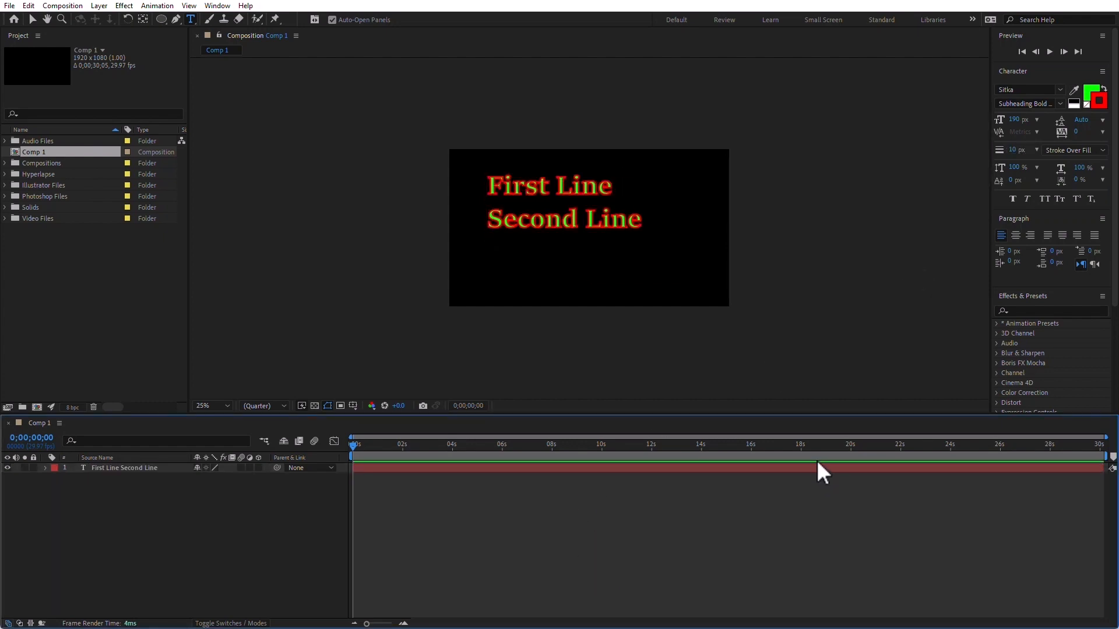
Step: Select all the text in the layer, remove its stroke color and finish editing the text
scroll(669, 305, "up", 4)
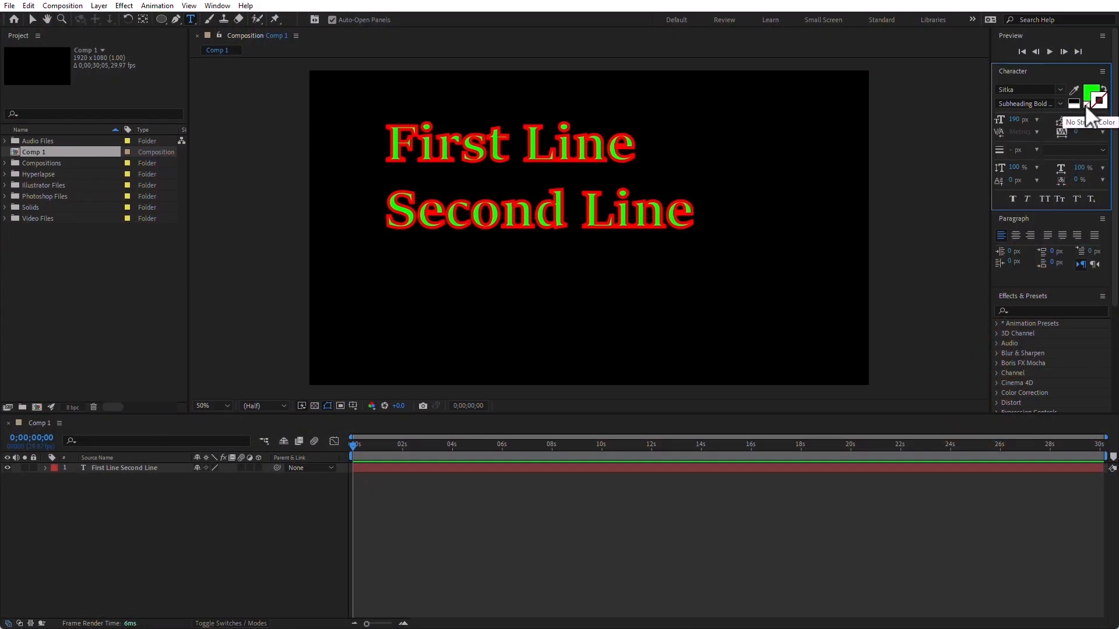
left_click(517, 152)
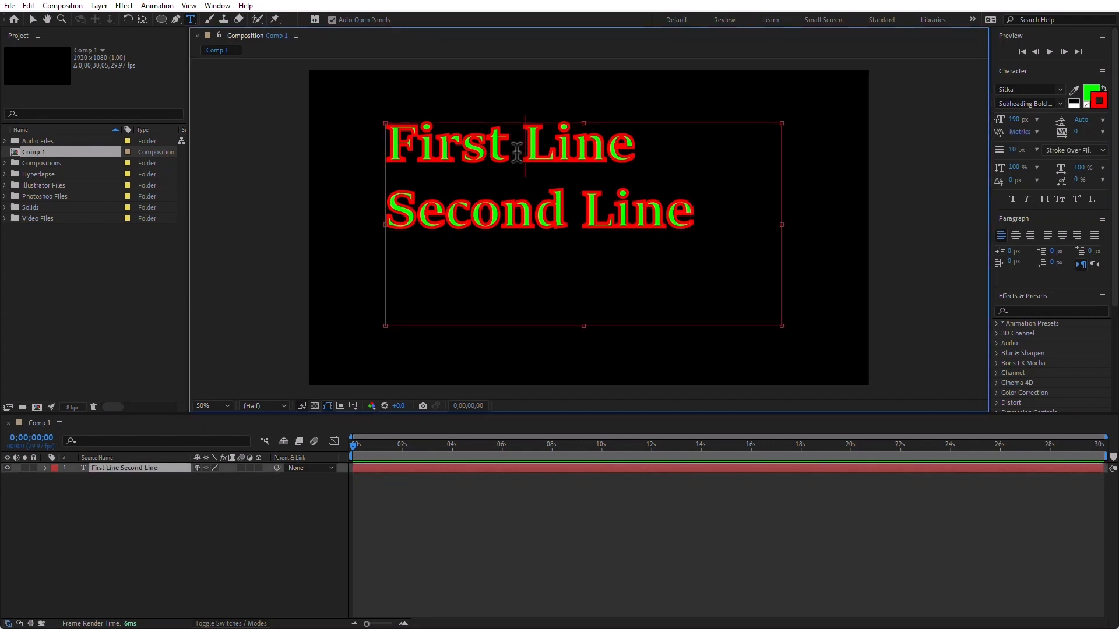
key("ctrl+a")
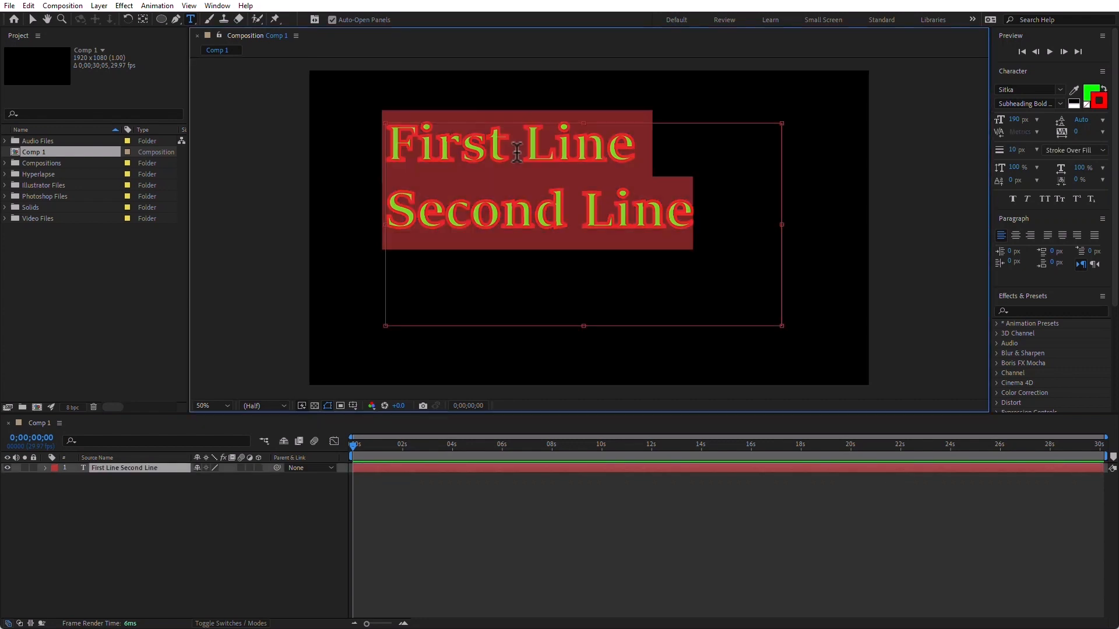
left_click(1086, 104)
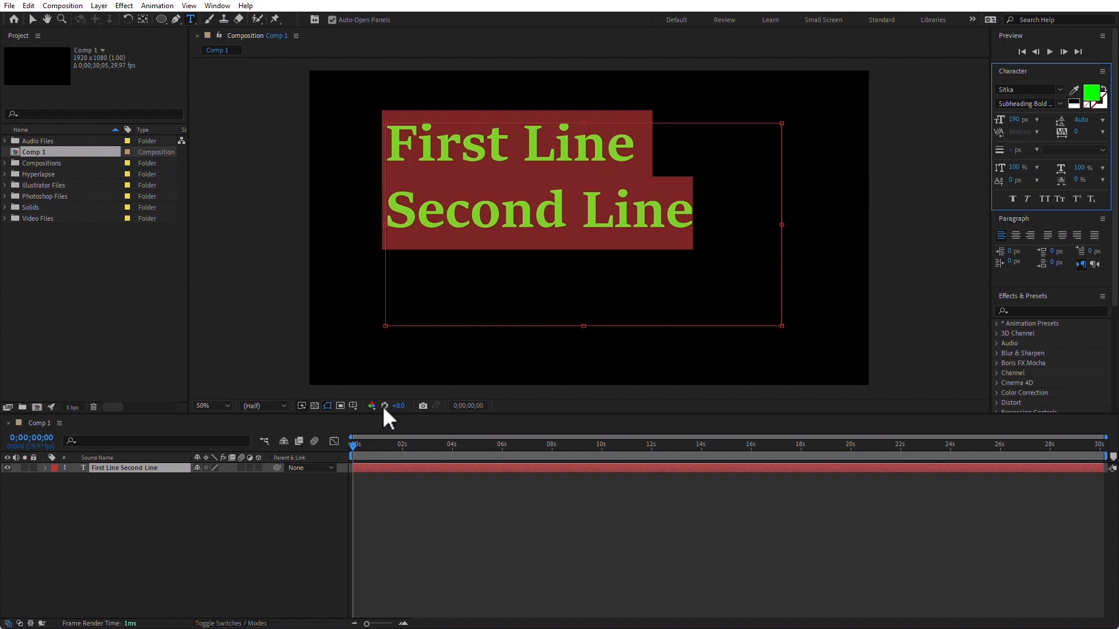
left_click(275, 530)
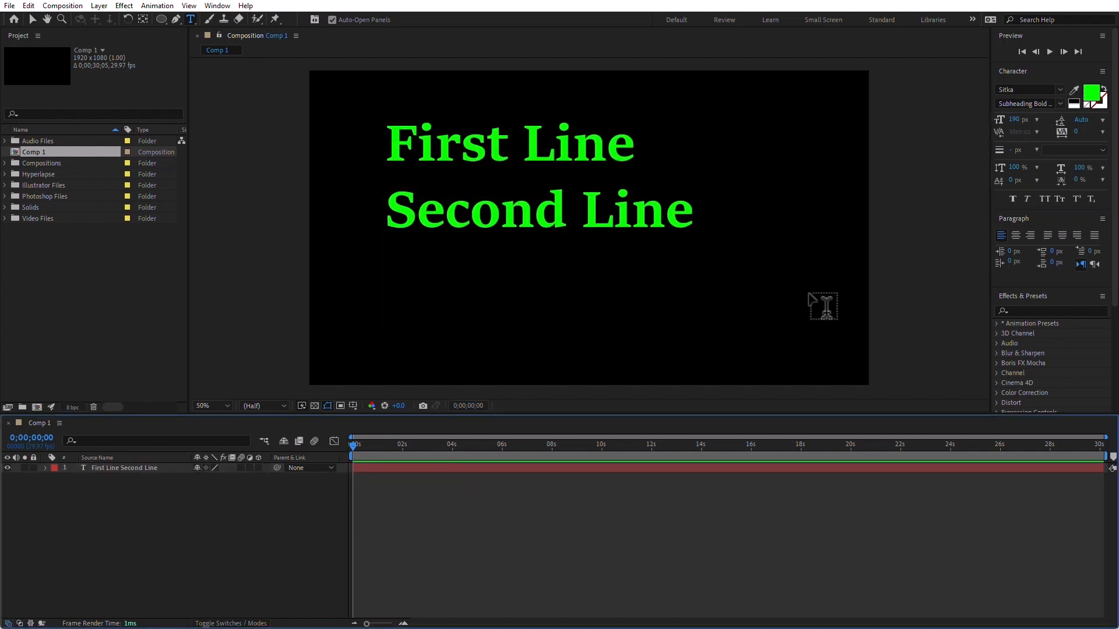
Step: Select the text layer, set its fill color to white and its leading to 190 px
left_click(114, 469)
left_click(1076, 107)
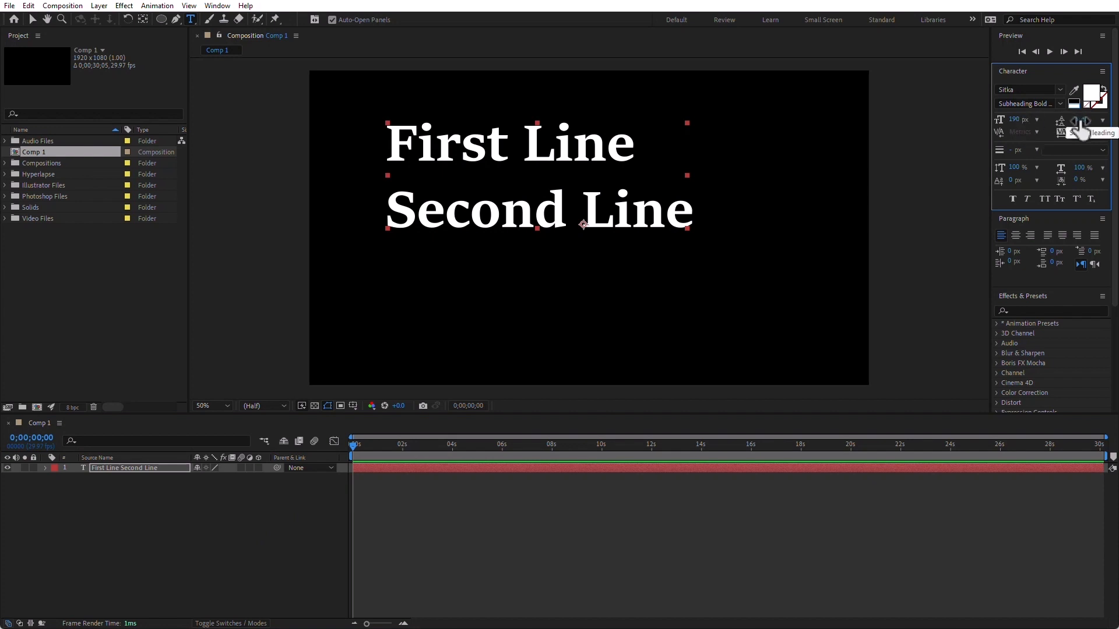
left_click_drag(1081, 132, 1108, 119)
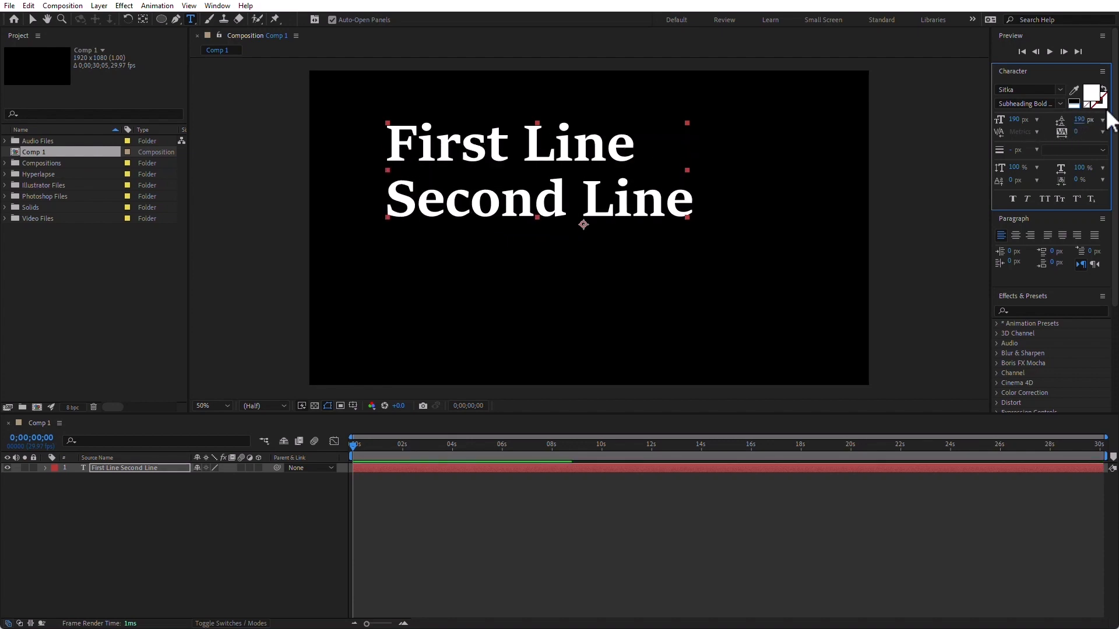